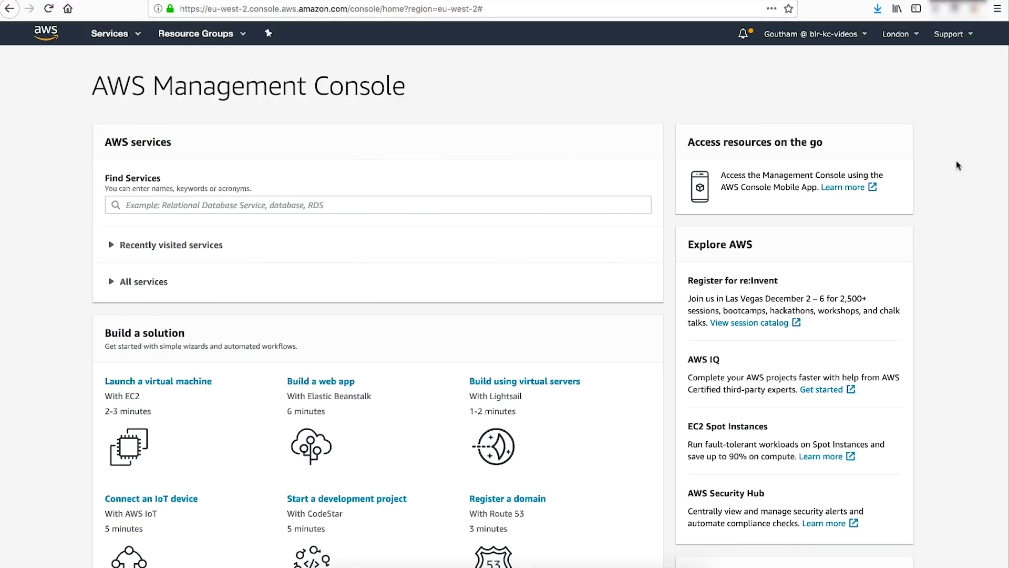
# - Go to My Billing Dashboard from the account name menu
pyautogui.click(862, 33)
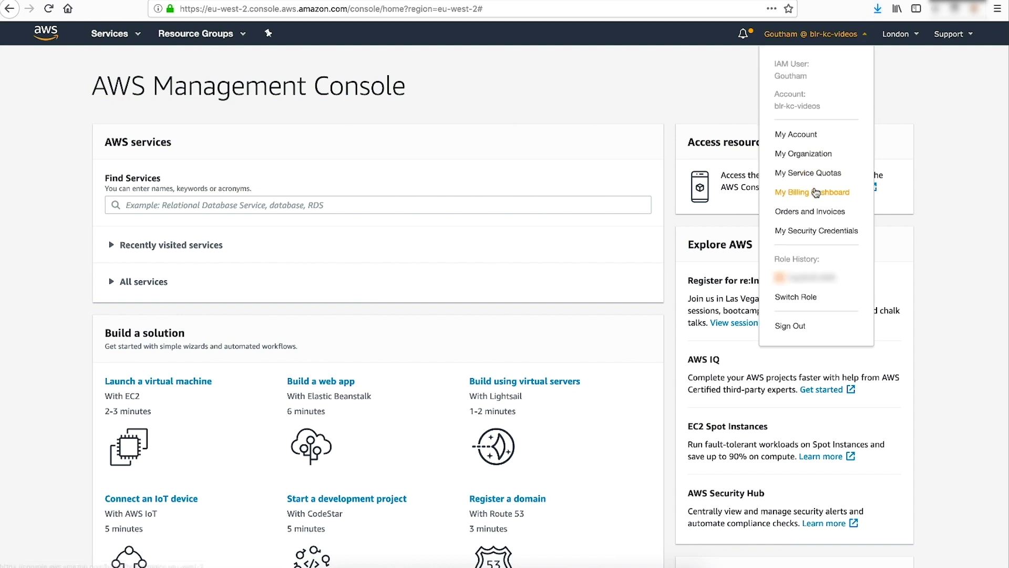
pyautogui.click(813, 190)
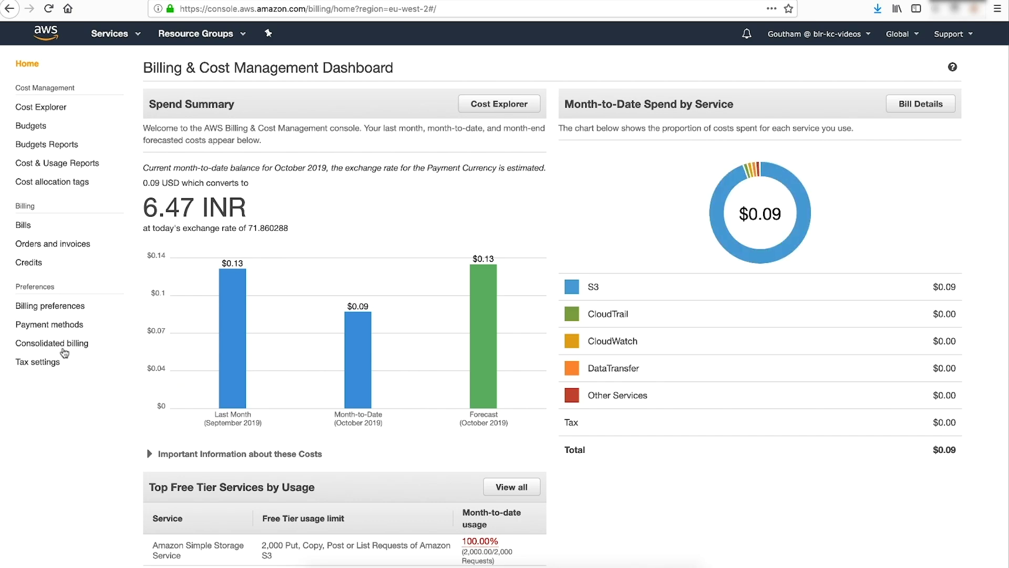
# - Disable credit sharing in Billing preferences and save, bringing up the RI discount sharing confirmation
pyautogui.click(49, 310)
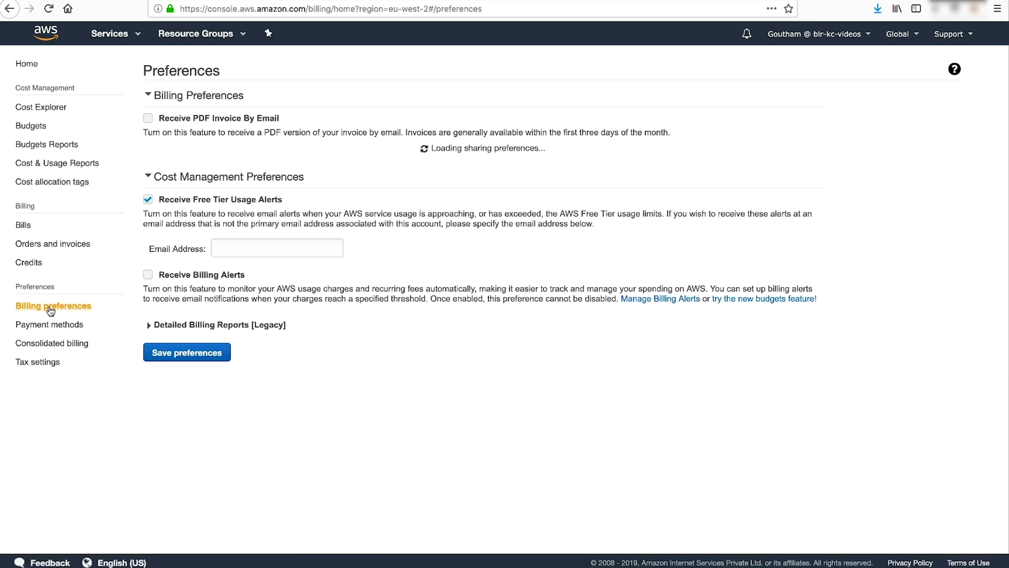
pyautogui.click(148, 154)
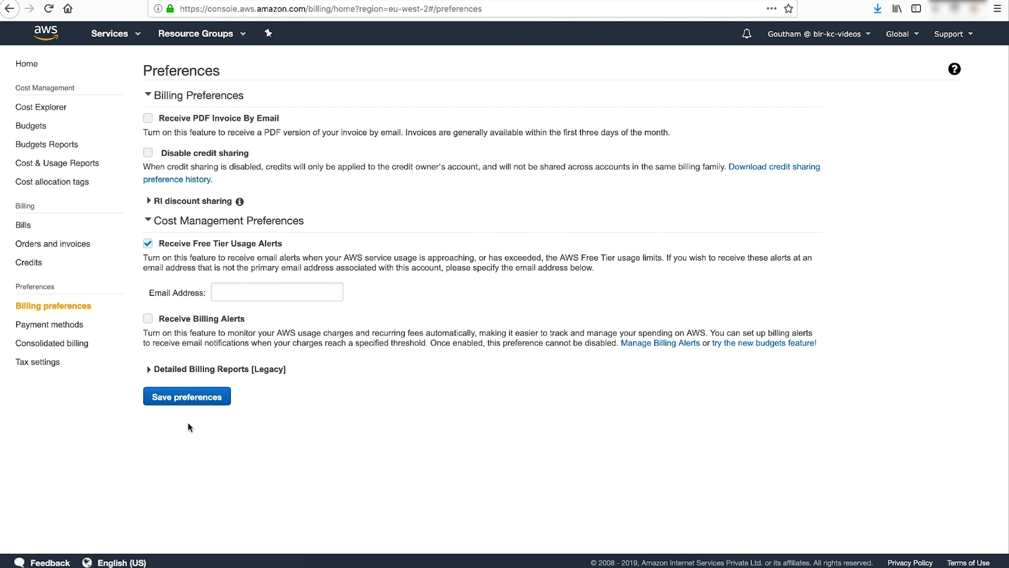
pyautogui.click(179, 401)
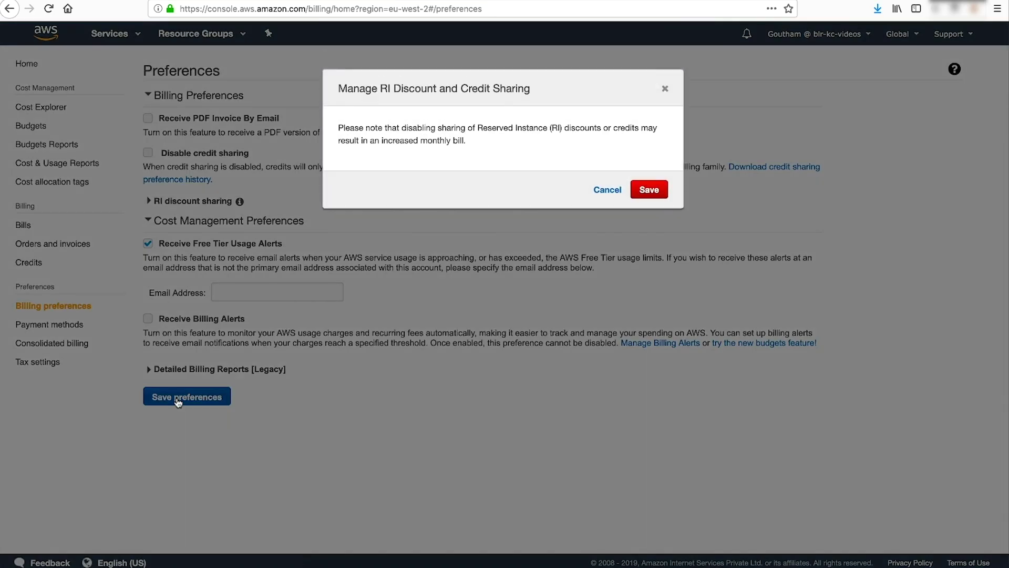